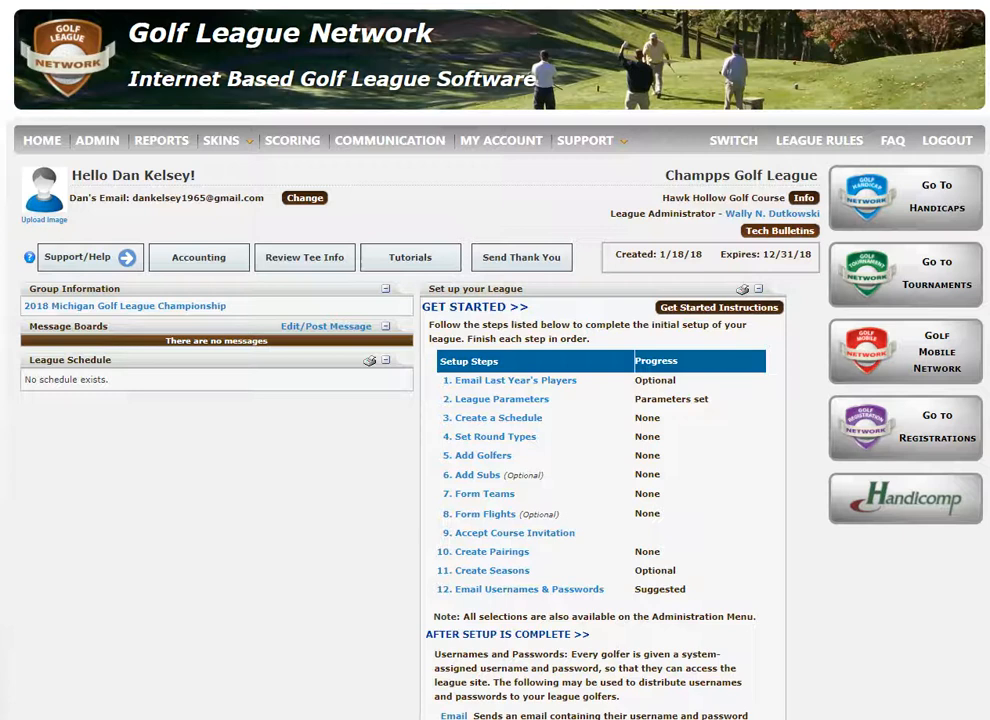
Open the league's golfer setup and show the past-league players of Champps Golf League - 2017 for adding
{"action": "left_click", "coordinate": [496, 456]}
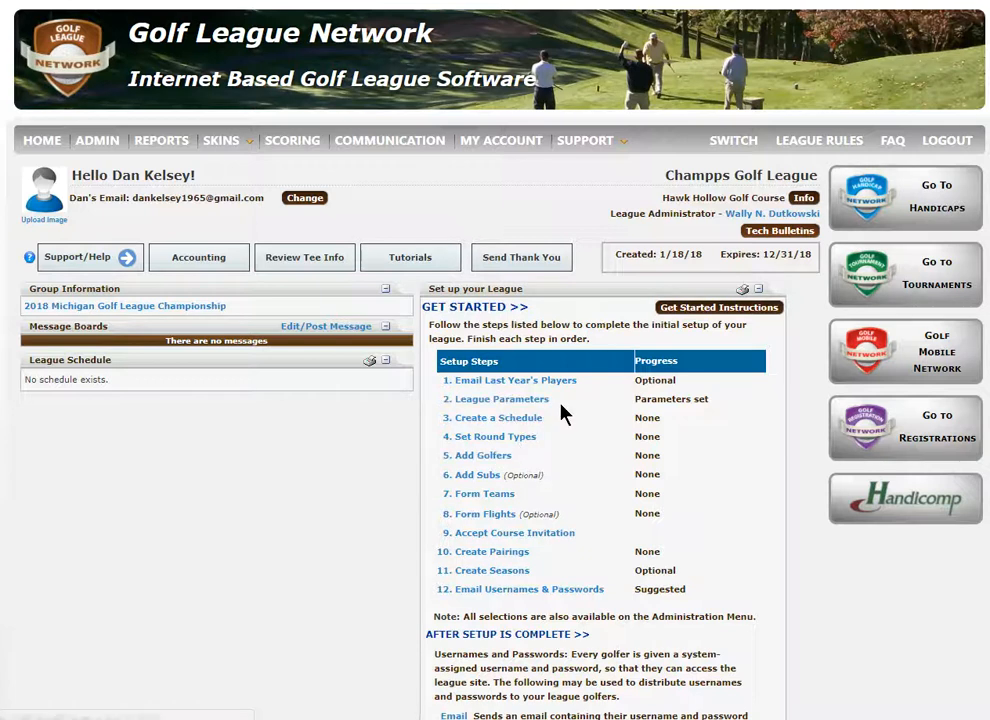
{"action": "left_click", "coordinate": [481, 456]}
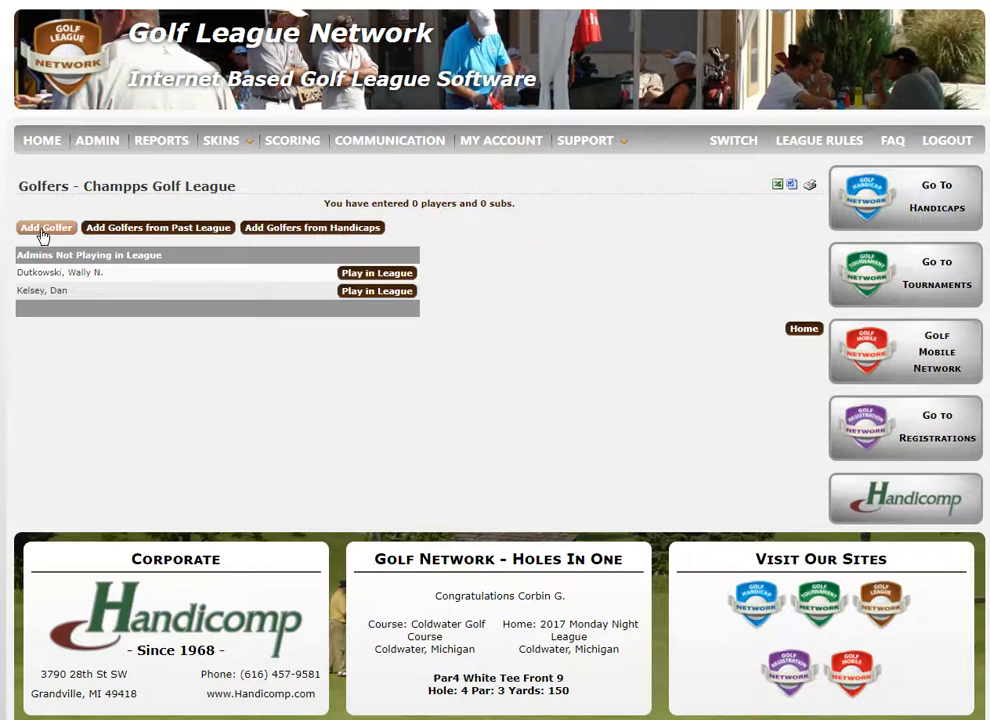
{"action": "left_click", "coordinate": [166, 229]}
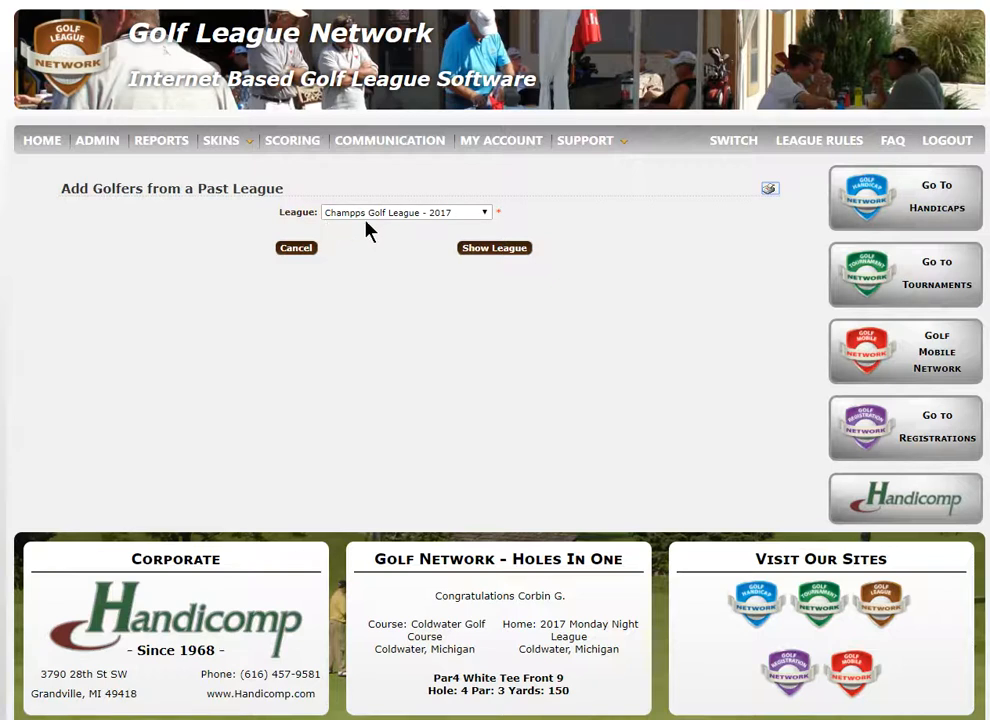
{"action": "left_click", "coordinate": [499, 250]}
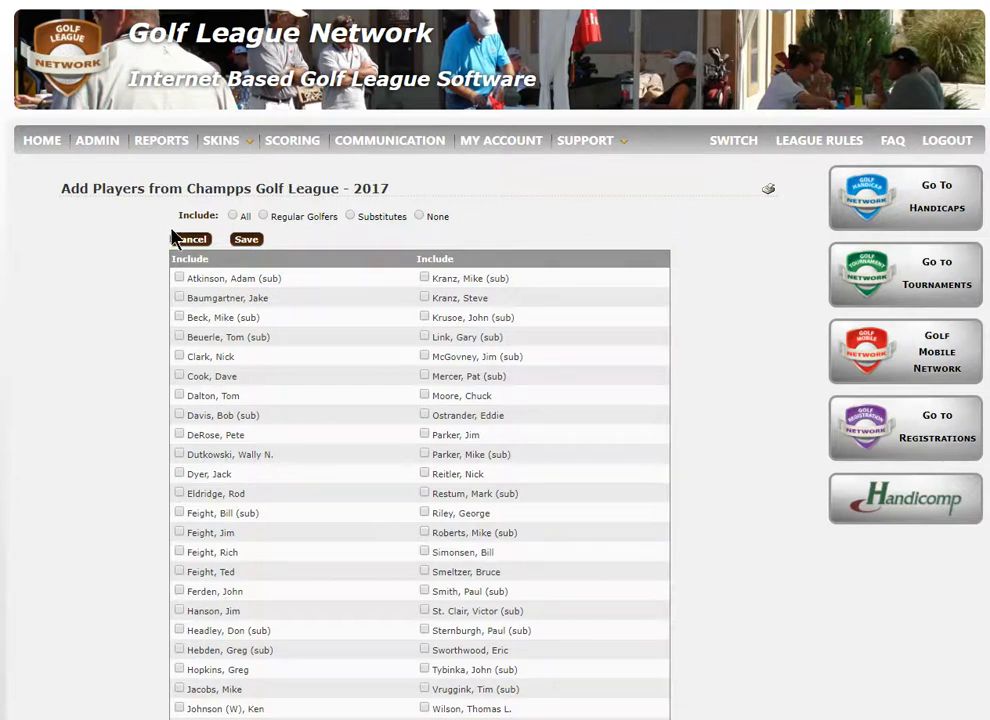
Try the All, Regular Golfers, Substitutes and None inclusion options on the 2017 player list, and leave without saving
{"action": "left_click", "coordinate": [233, 215]}
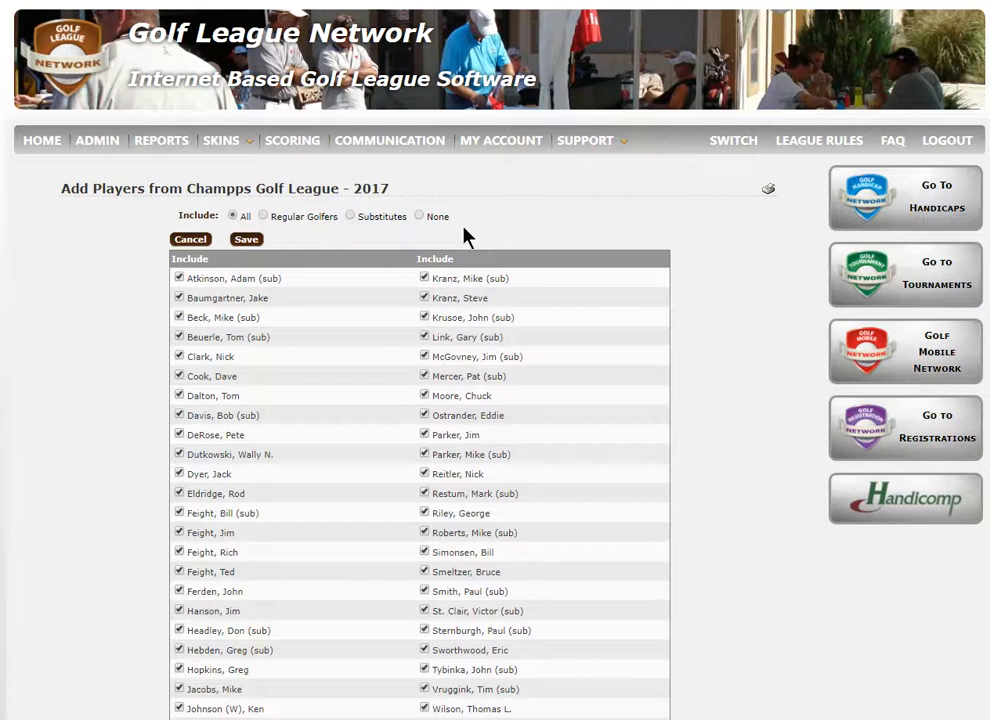
{"action": "left_click", "coordinate": [419, 216]}
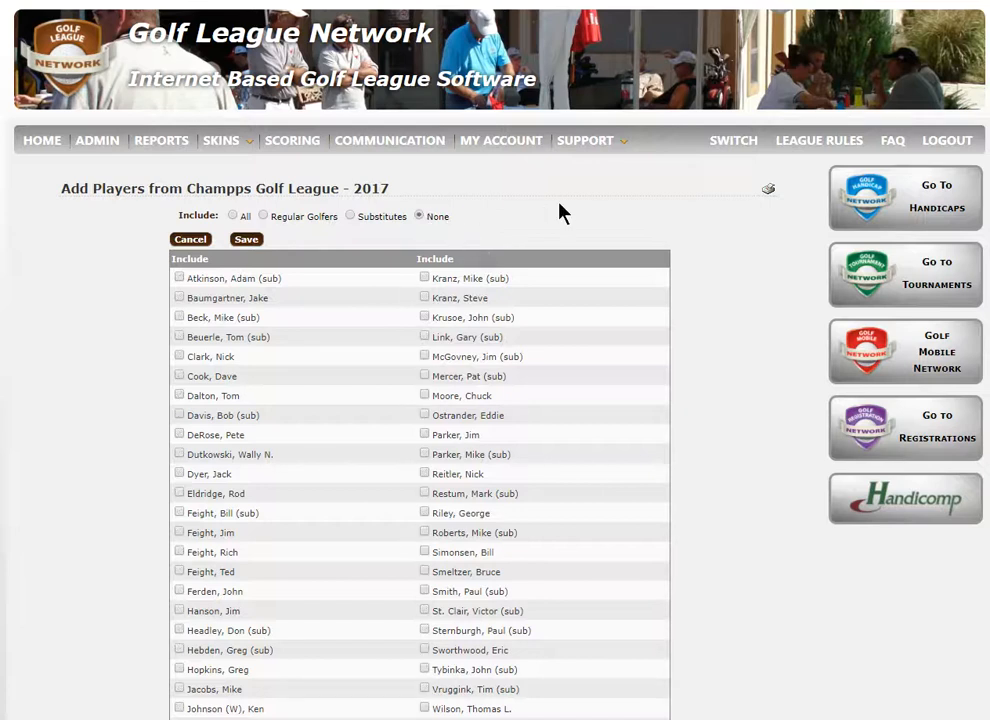
{"action": "left_click", "coordinate": [263, 215]}
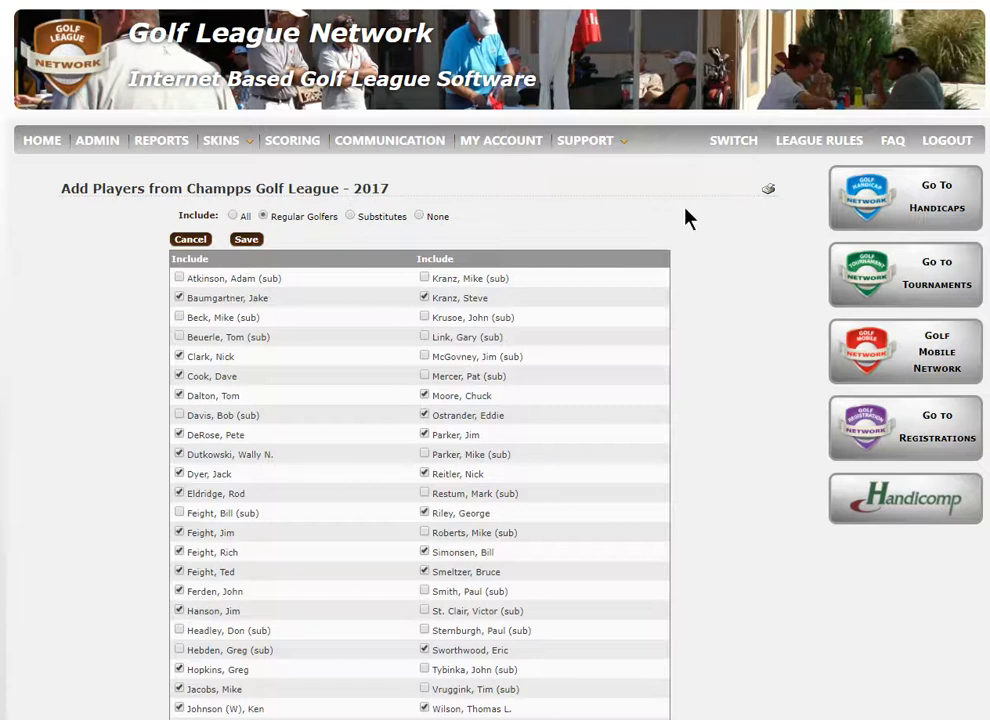
{"action": "scroll", "coordinate": [380, 400], "scroll_direction": "down", "scroll_amount": 3}
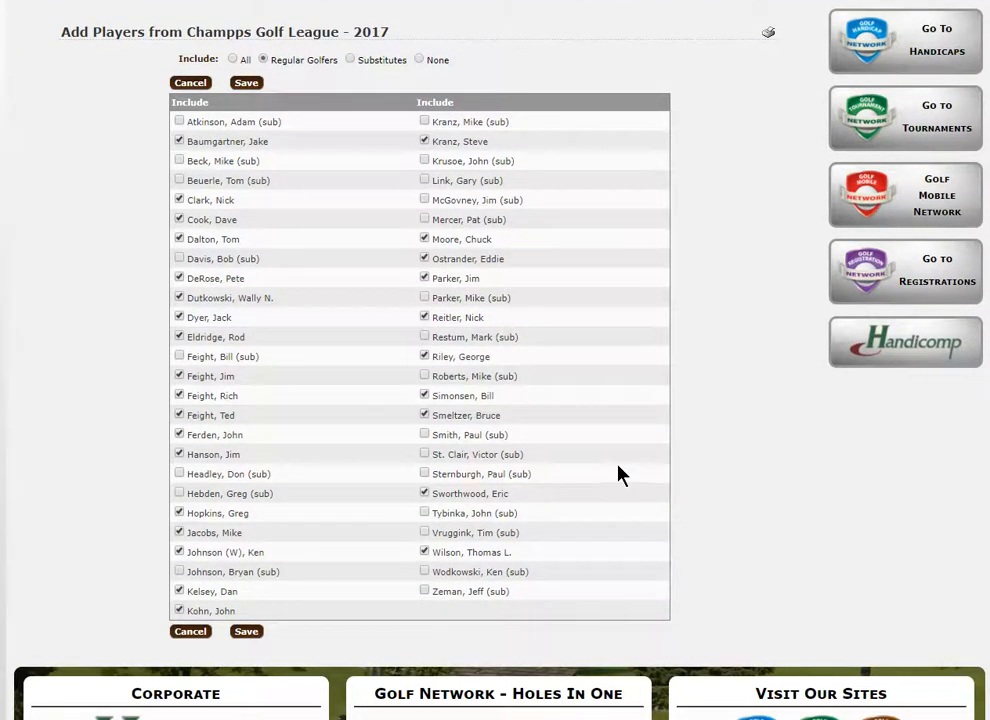
{"action": "left_click", "coordinate": [419, 60]}
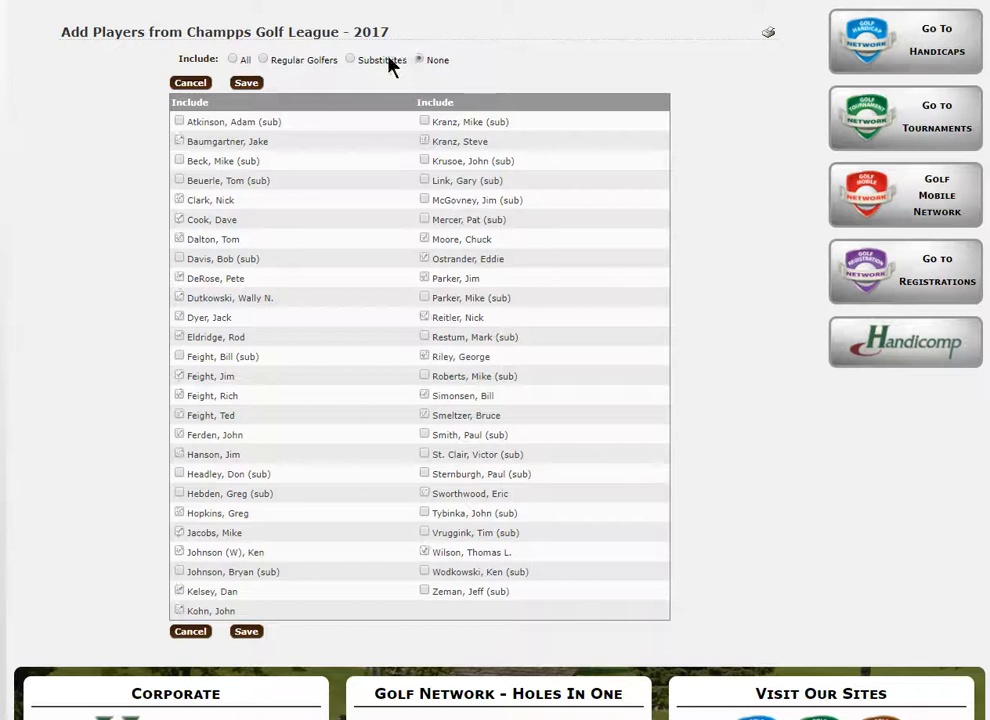
{"action": "left_click", "coordinate": [349, 60]}
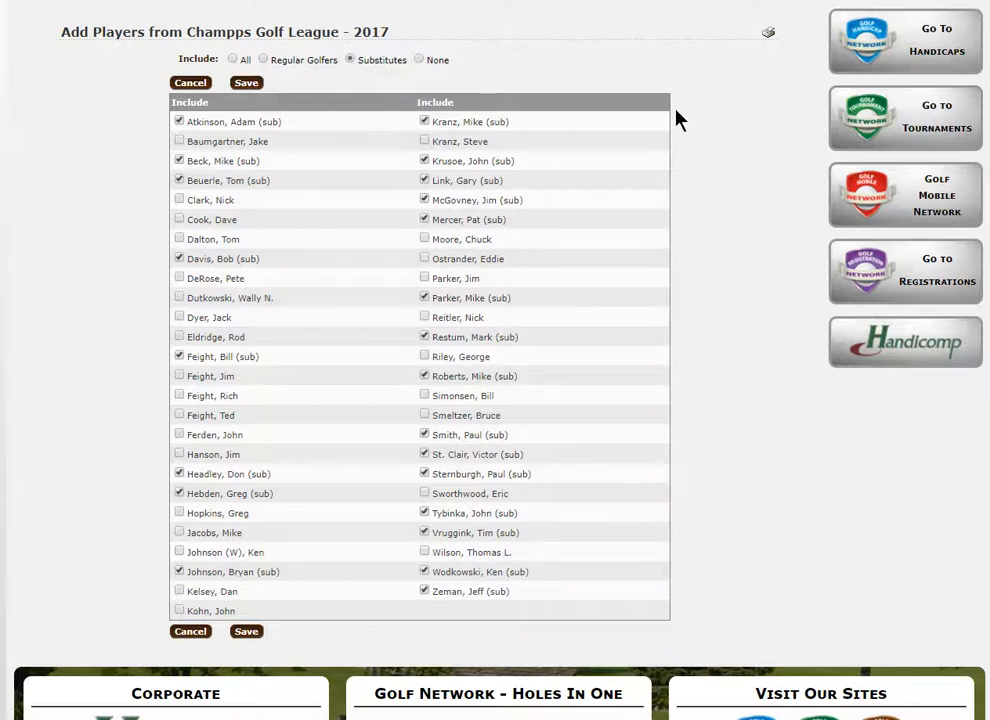
{"action": "left_click", "coordinate": [420, 60]}
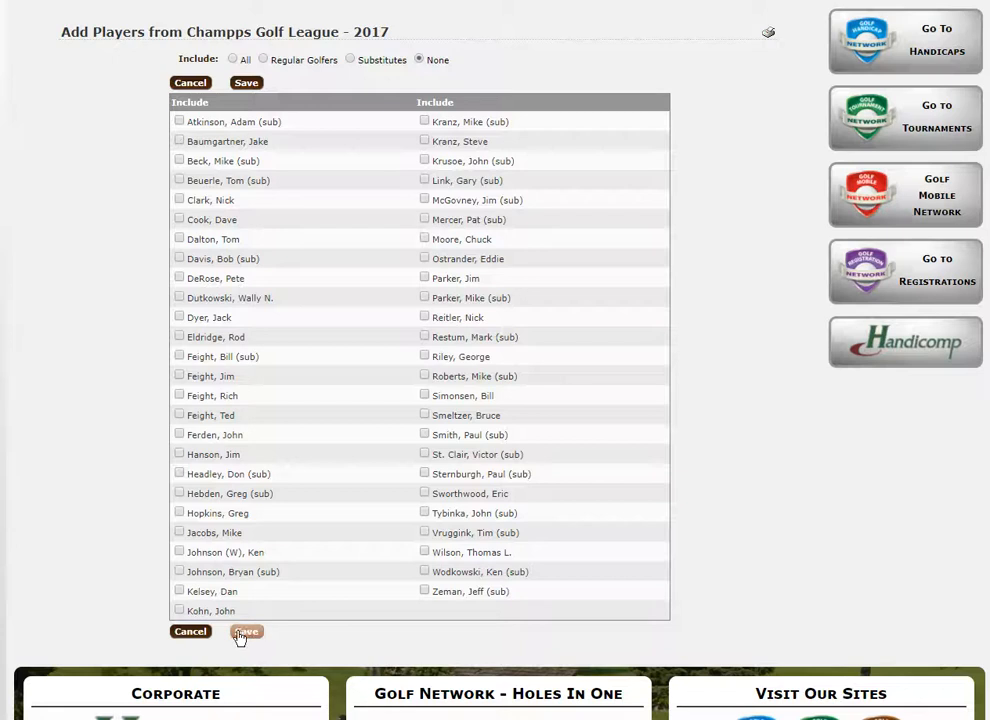
{"action": "left_click", "coordinate": [188, 632]}
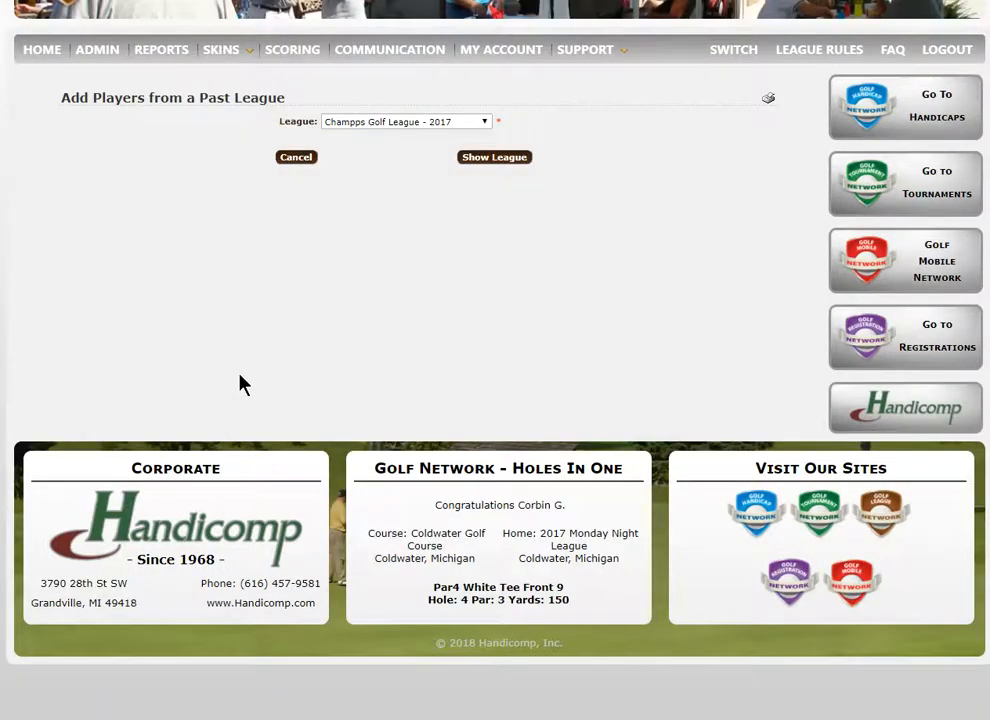
Show the players of the past league Builder's Exchange 2014 - 2014, and return to the golfer list without adding any
{"action": "left_click", "coordinate": [485, 124]}
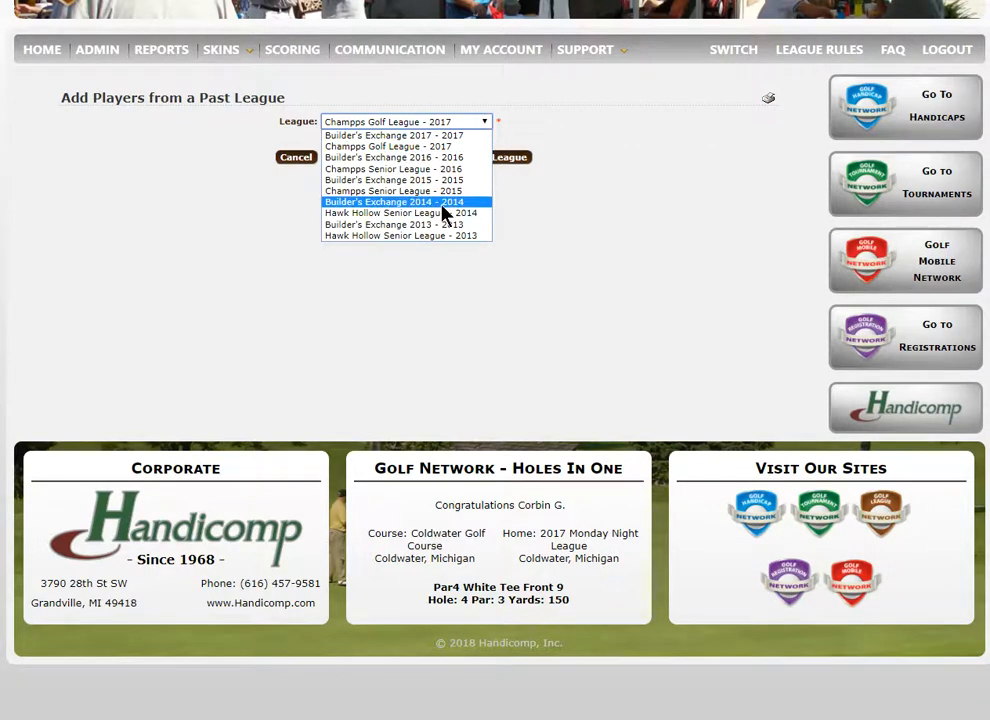
{"action": "left_click", "coordinate": [443, 204]}
{"action": "left_click", "coordinate": [487, 160]}
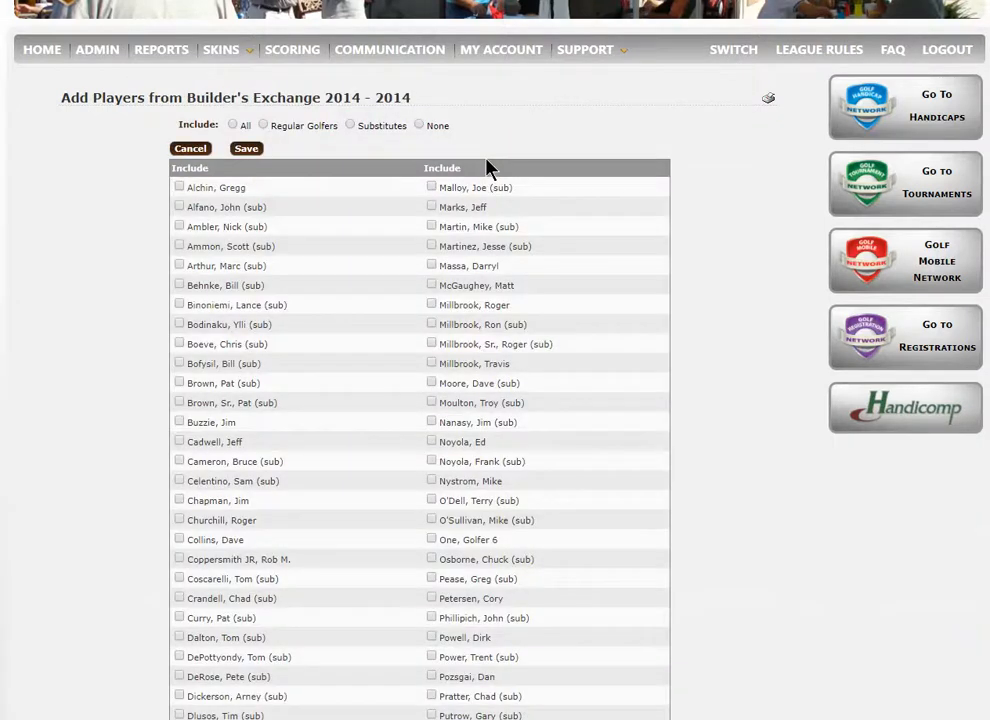
{"action": "left_click", "coordinate": [196, 149]}
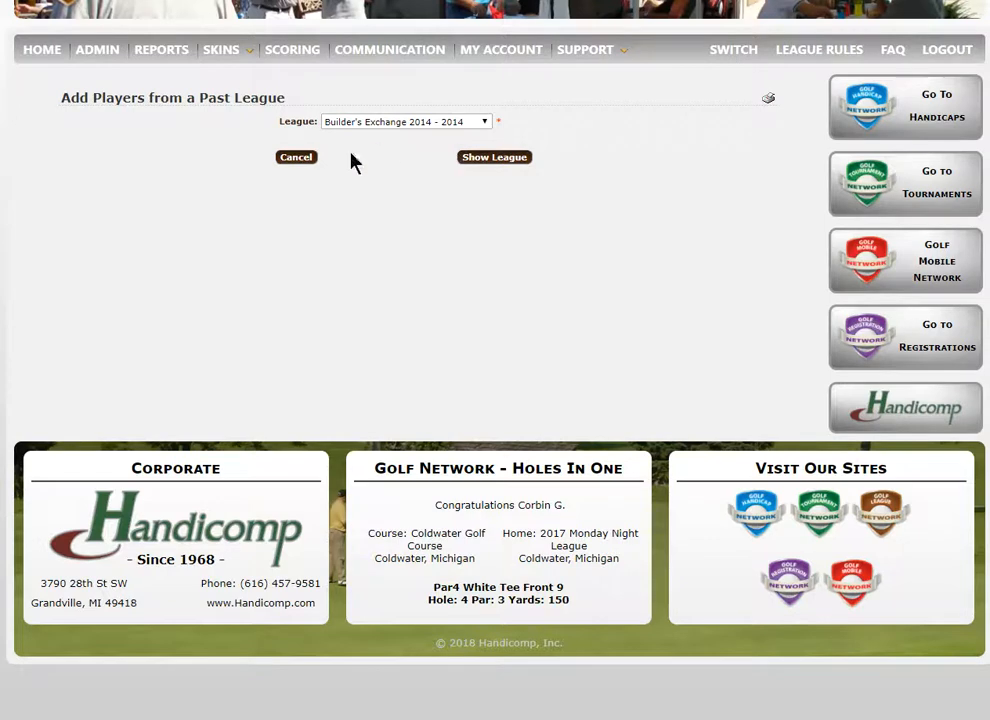
{"action": "left_click", "coordinate": [309, 158]}
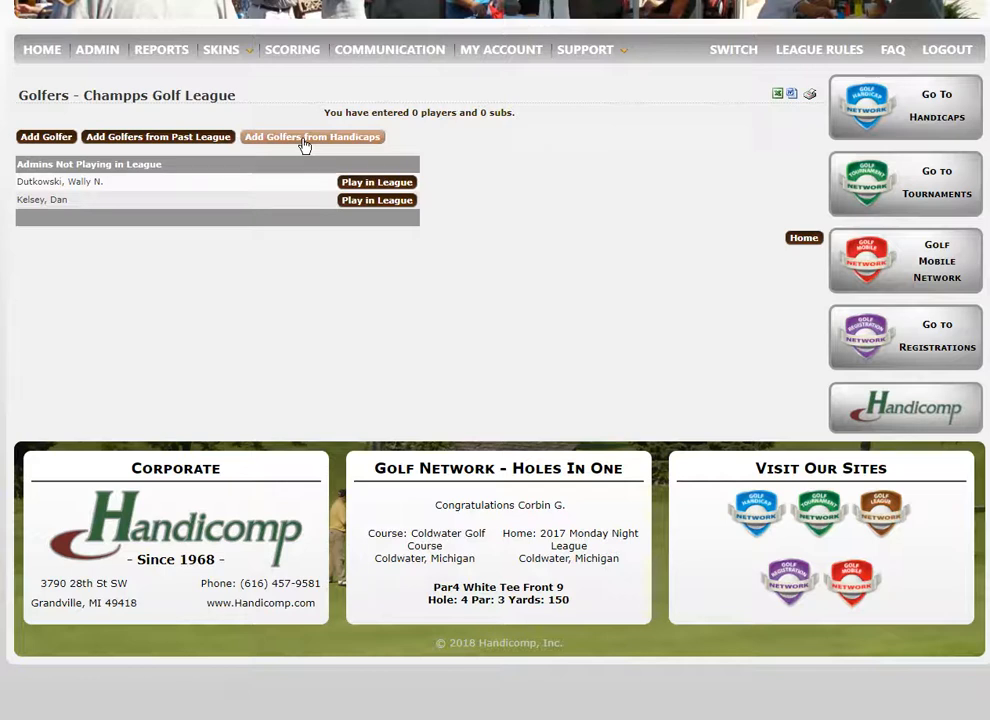
View the golfers available from the handicap club, filter them to women only, and cancel without adding any
{"action": "left_click", "coordinate": [305, 140]}
{"action": "scroll", "coordinate": [466, 442], "scroll_direction": "down", "scroll_amount": 3}
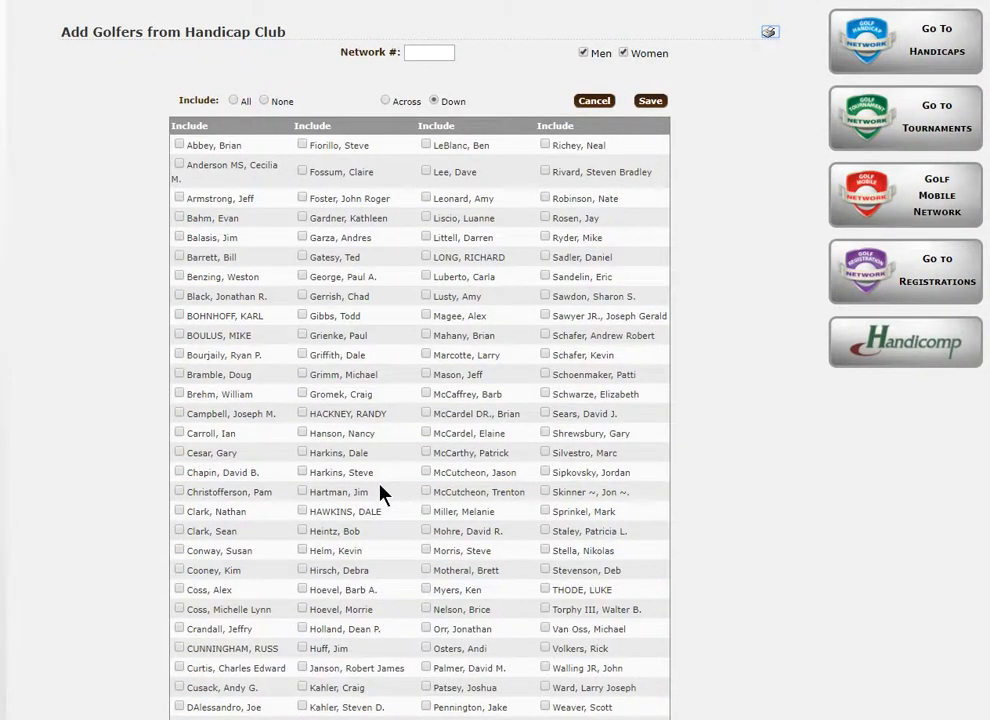
{"action": "left_click", "coordinate": [623, 53]}
{"action": "left_click", "coordinate": [623, 53]}
{"action": "left_click", "coordinate": [585, 52]}
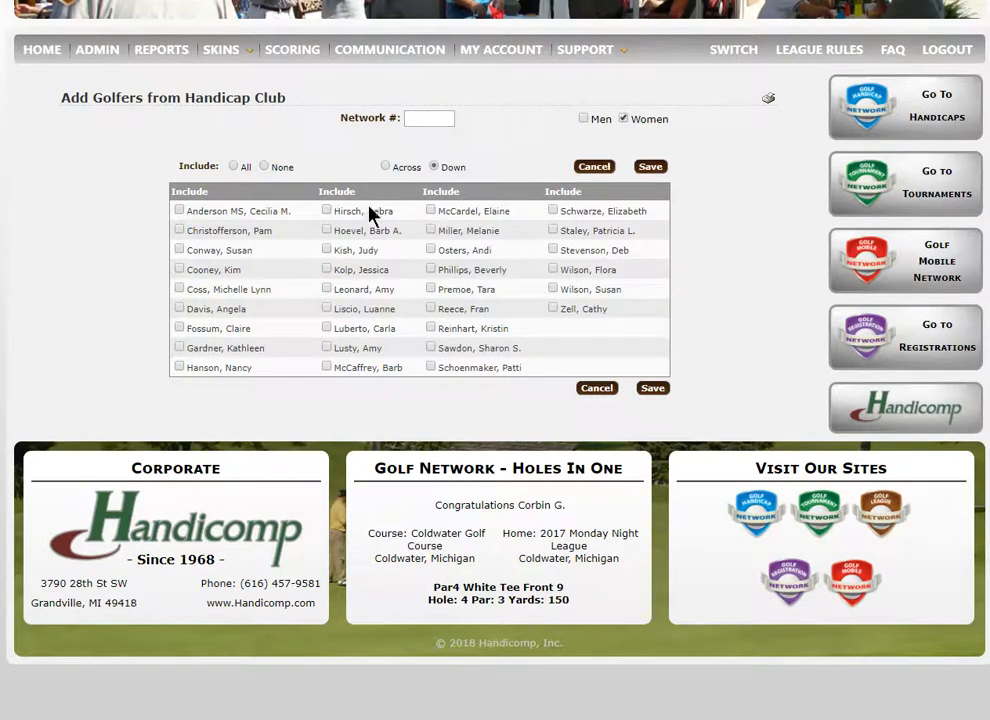
{"action": "left_click", "coordinate": [594, 167]}
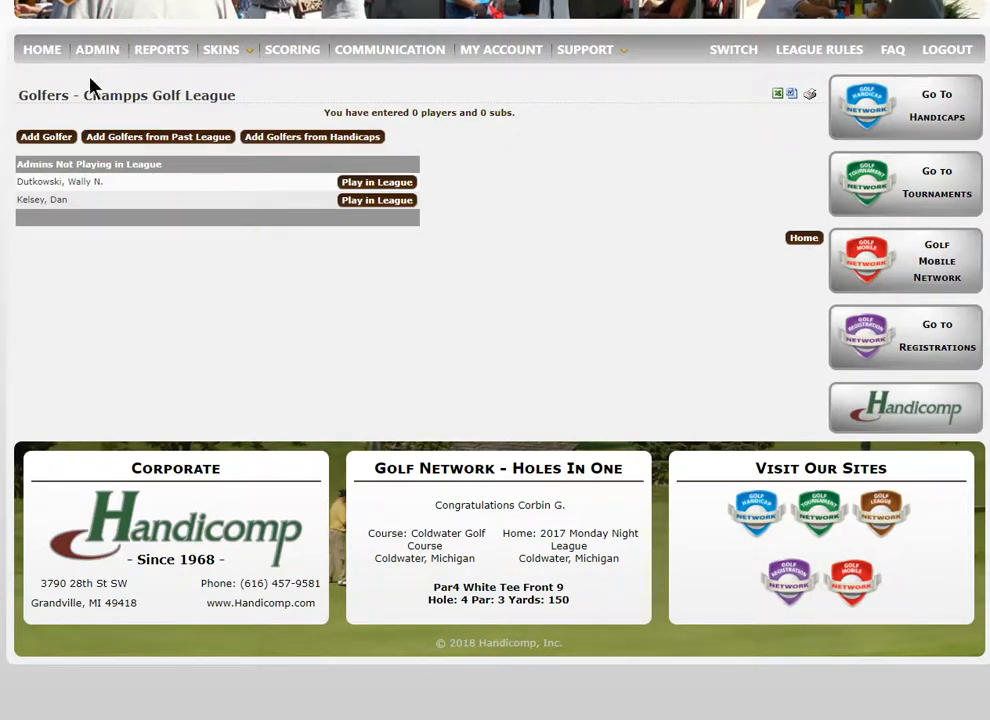
View the blank form for adding a single golfer and its gender choices, and cancel the entry
{"action": "left_click", "coordinate": [42, 138]}
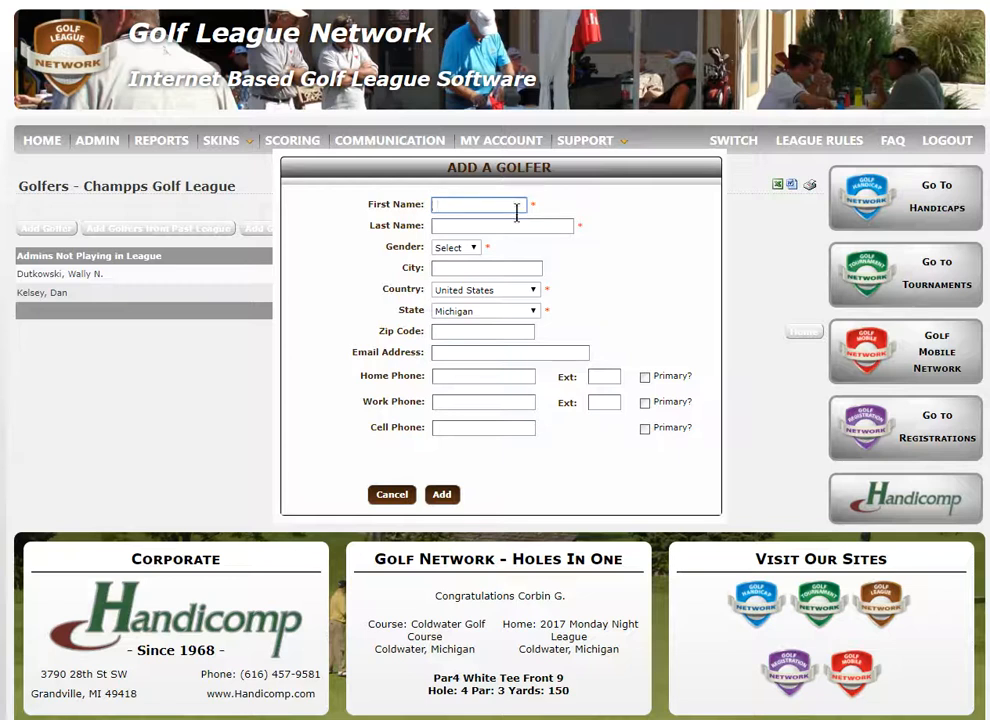
{"action": "left_click", "coordinate": [470, 248]}
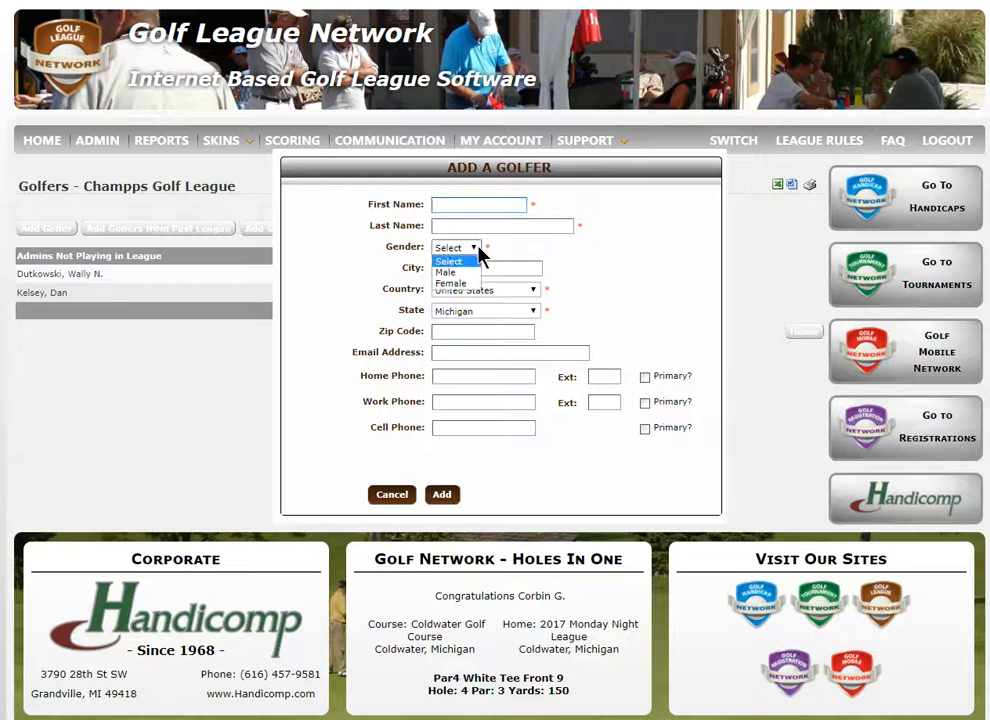
{"action": "left_click", "coordinate": [476, 254]}
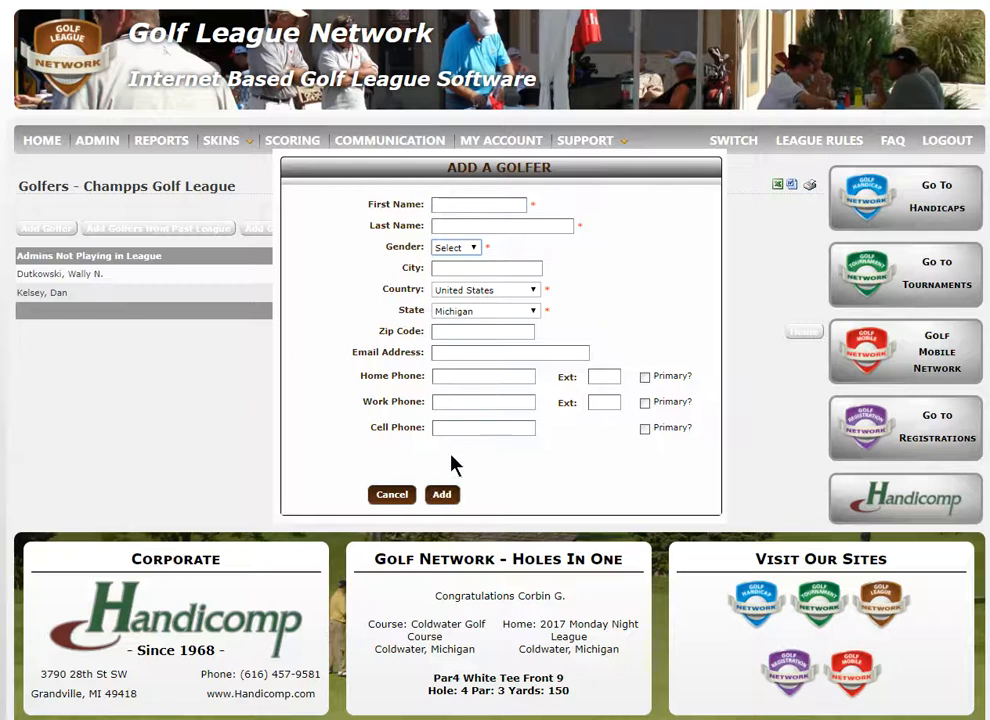
{"action": "left_click", "coordinate": [398, 496]}
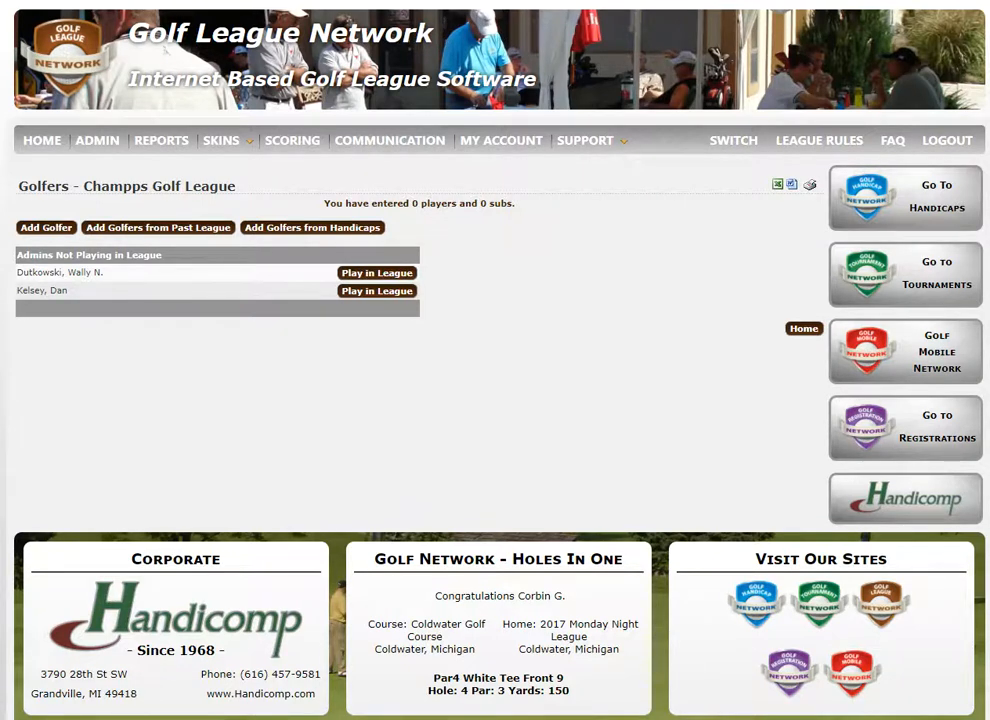
Return to the league home page, open the support activity history in view, and start contacting support
{"action": "left_click", "coordinate": [48, 143]}
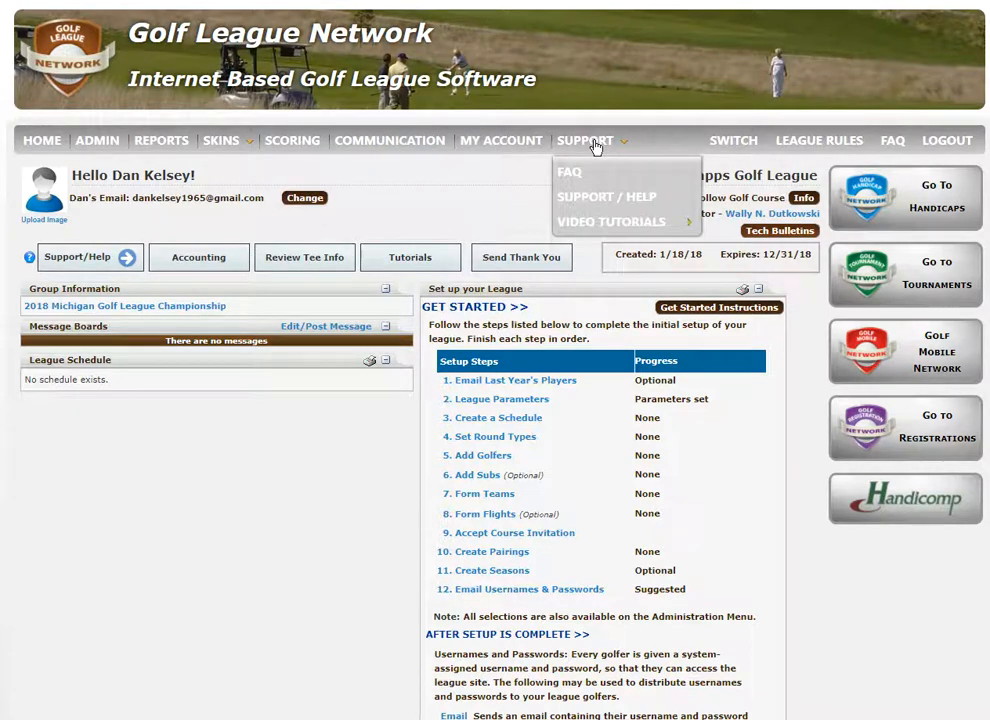
{"action": "left_click", "coordinate": [76, 258]}
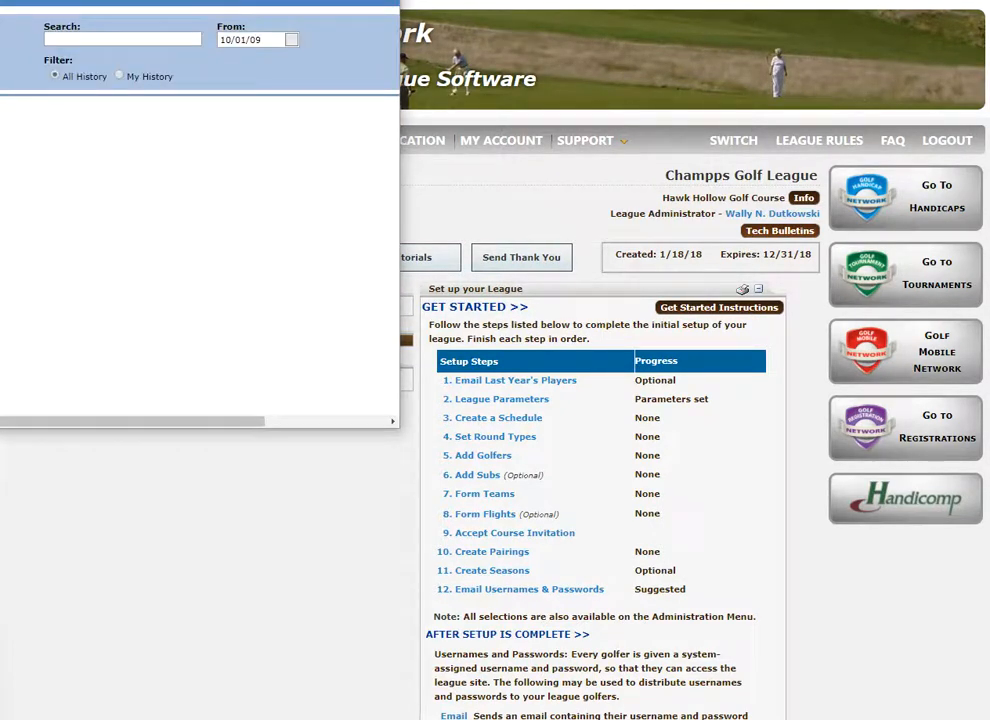
{"action": "left_click_drag", "start_coordinate": [111, 0], "coordinate": [433, 33]}
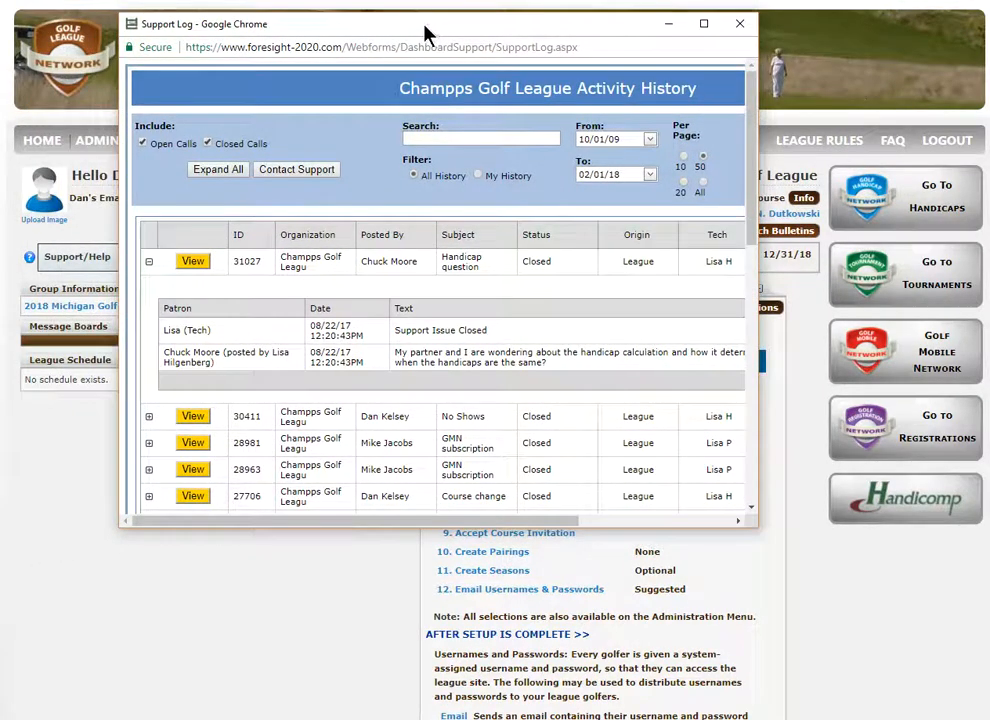
{"action": "left_click", "coordinate": [290, 176]}
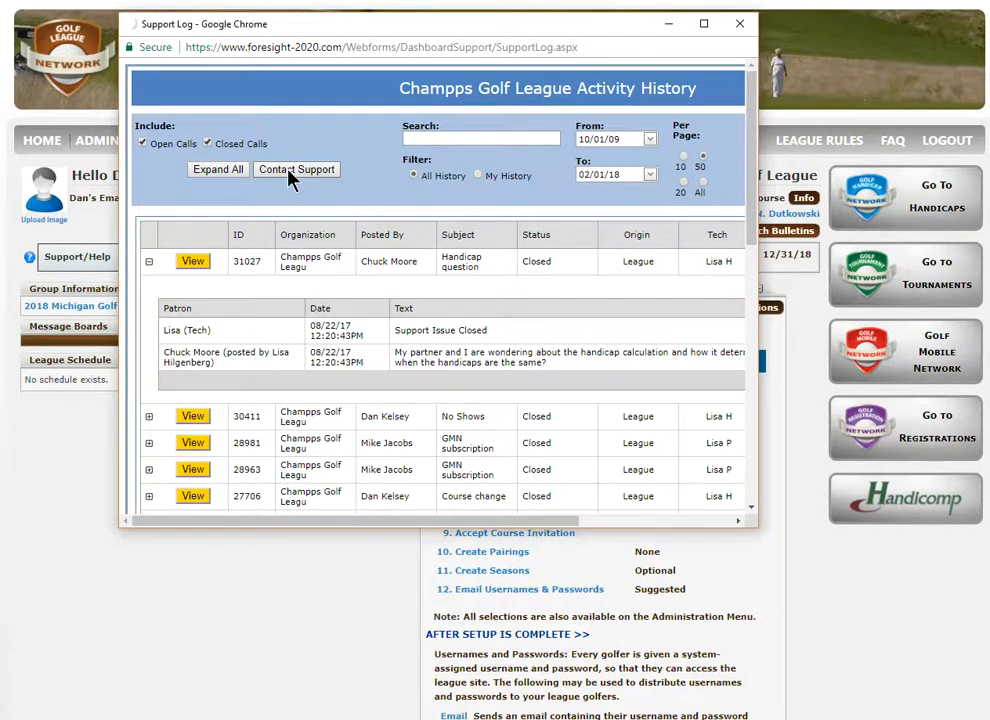